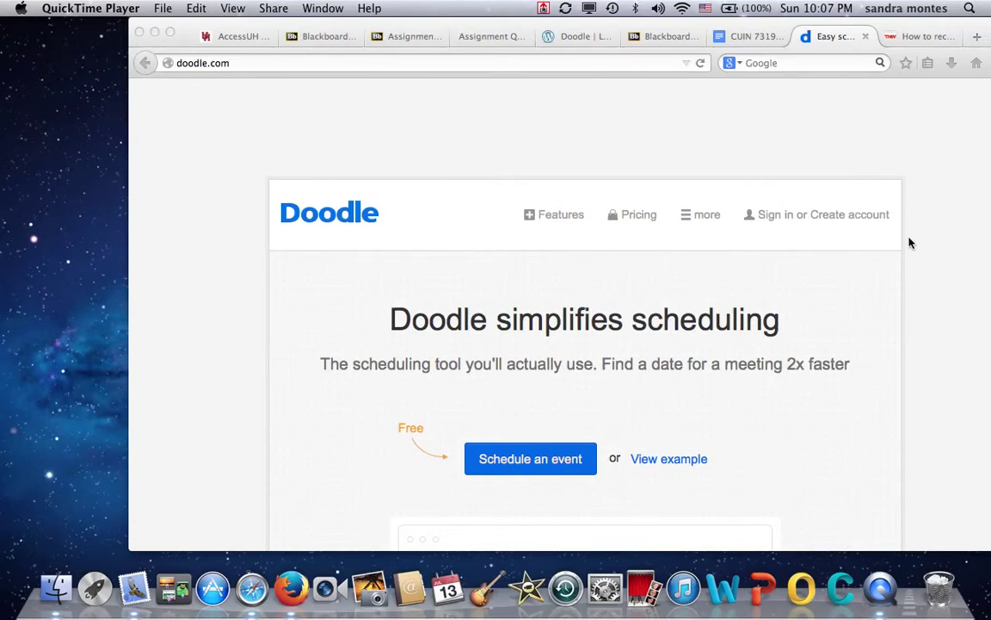
Step: Start scheduling a new event titled 'Coffee for project'
scroll(910, 244, down, 2)
scroll(910, 244, down, 1)
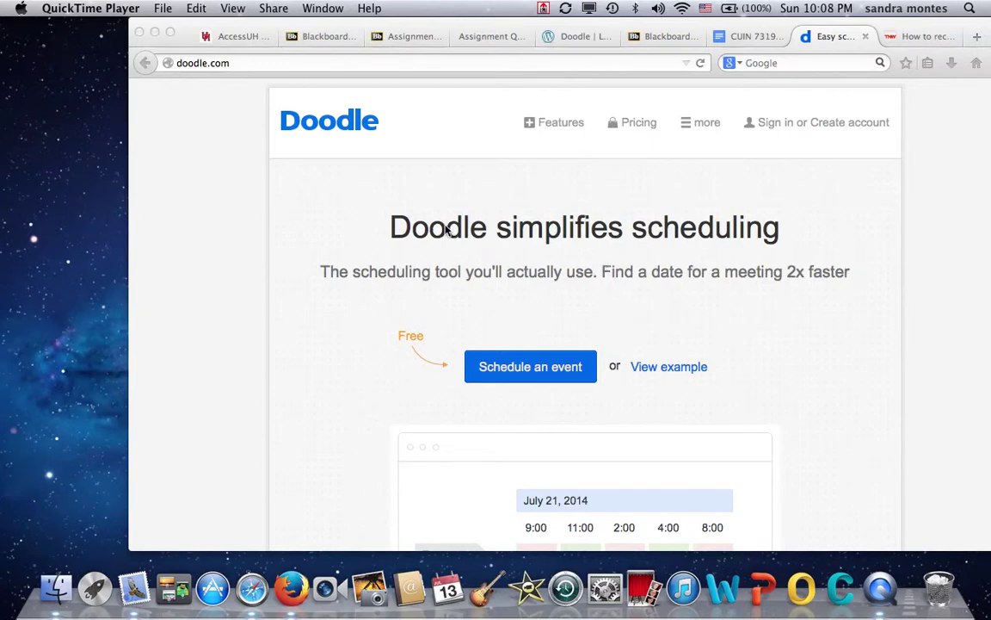
click(502, 372)
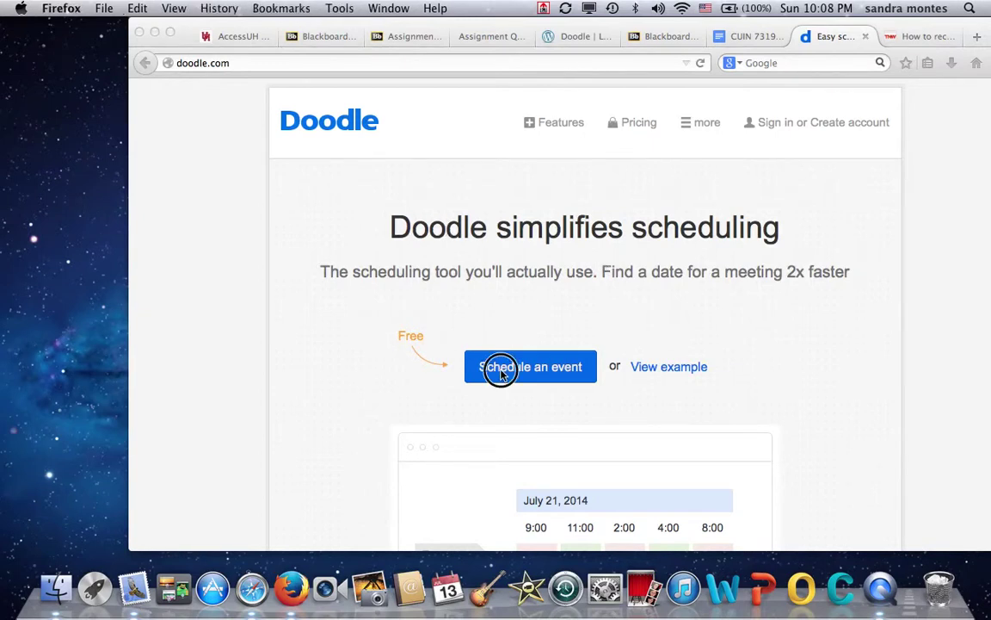
click(525, 368)
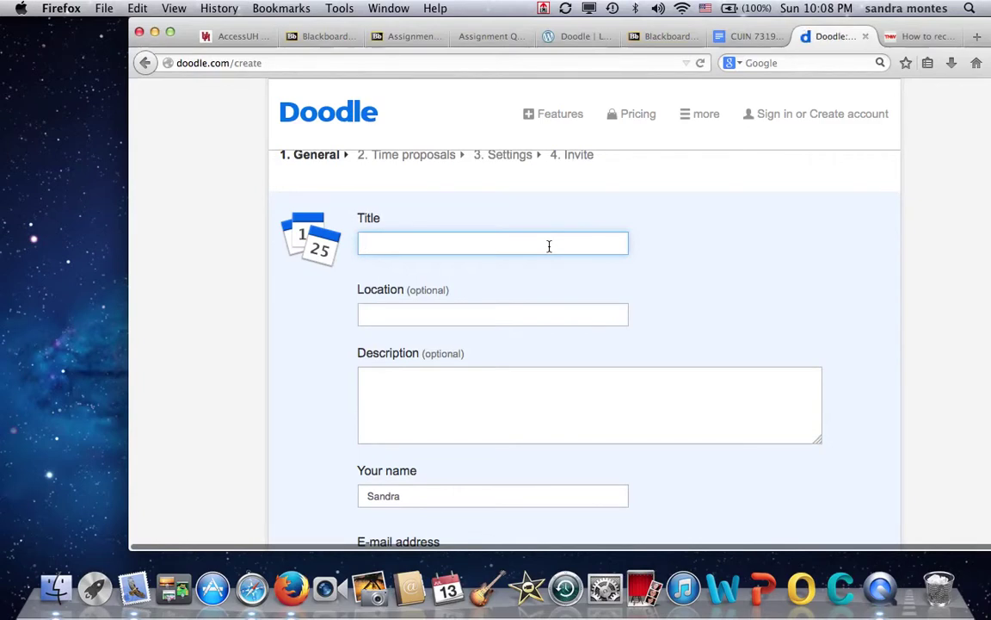
text(Coffee for project)
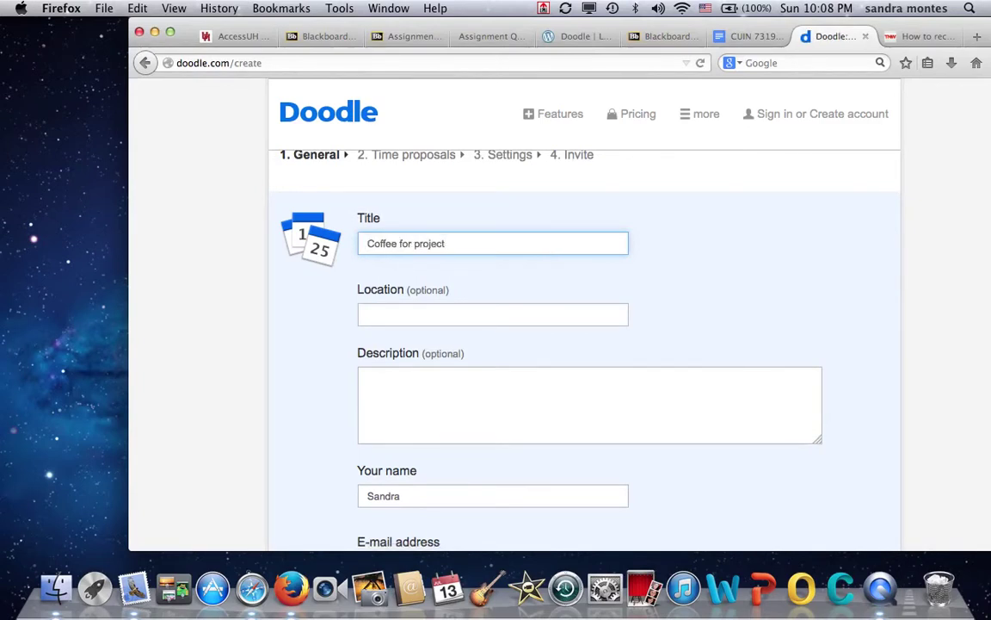
Step: Set the location to the Starbucks on Southwest Freeway, Houston
click(493, 314)
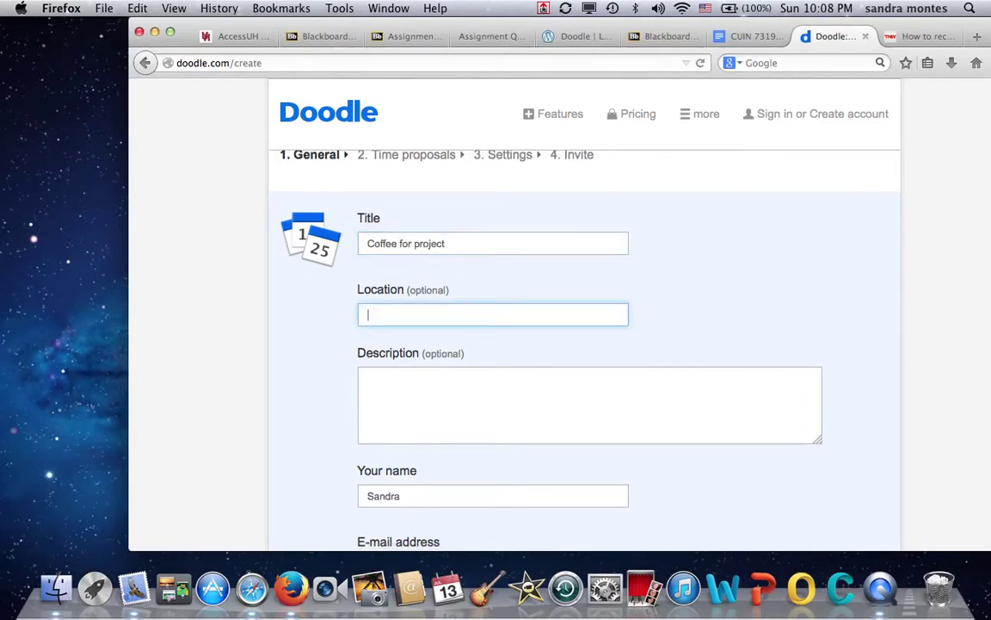
text(Star)
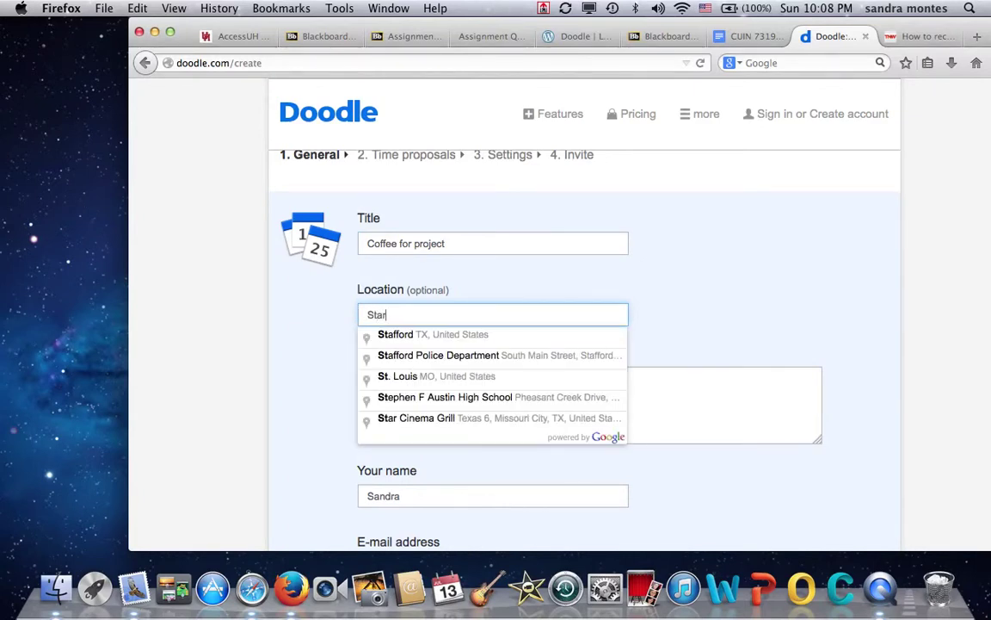
text(bu)
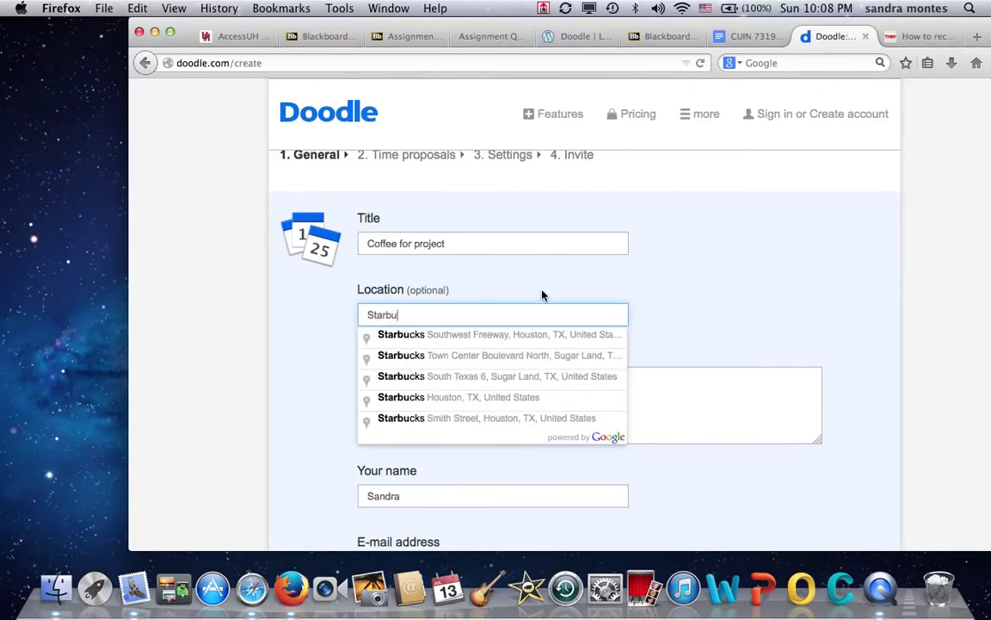
click(526, 336)
Step: Add a description about meeting to talk about our project, then continue to time proposals
click(501, 375)
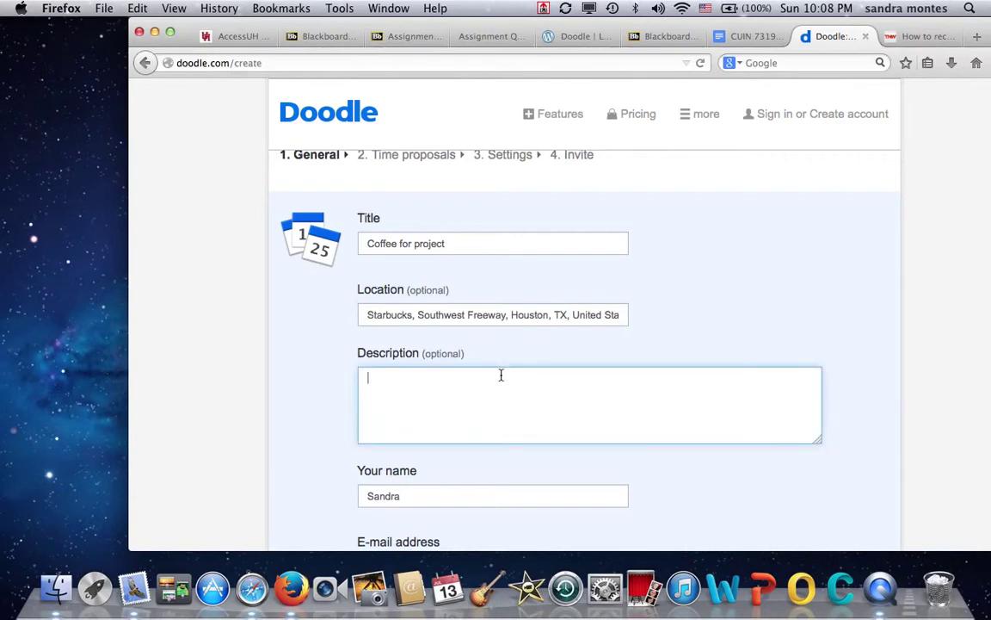
text(We will meet to talk about our project)
scroll(465, 471, down, 3)
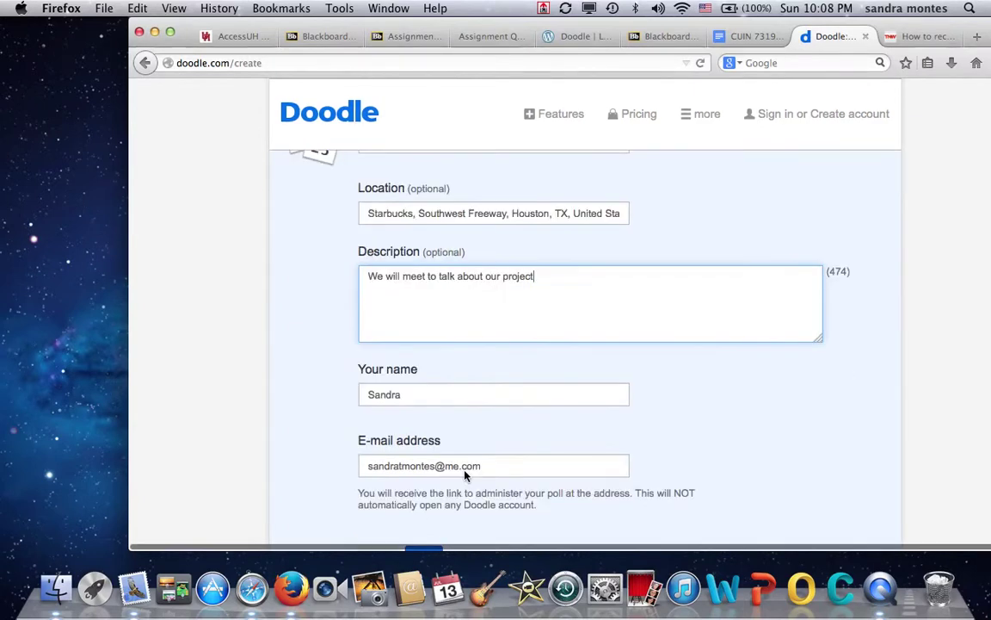
click(428, 519)
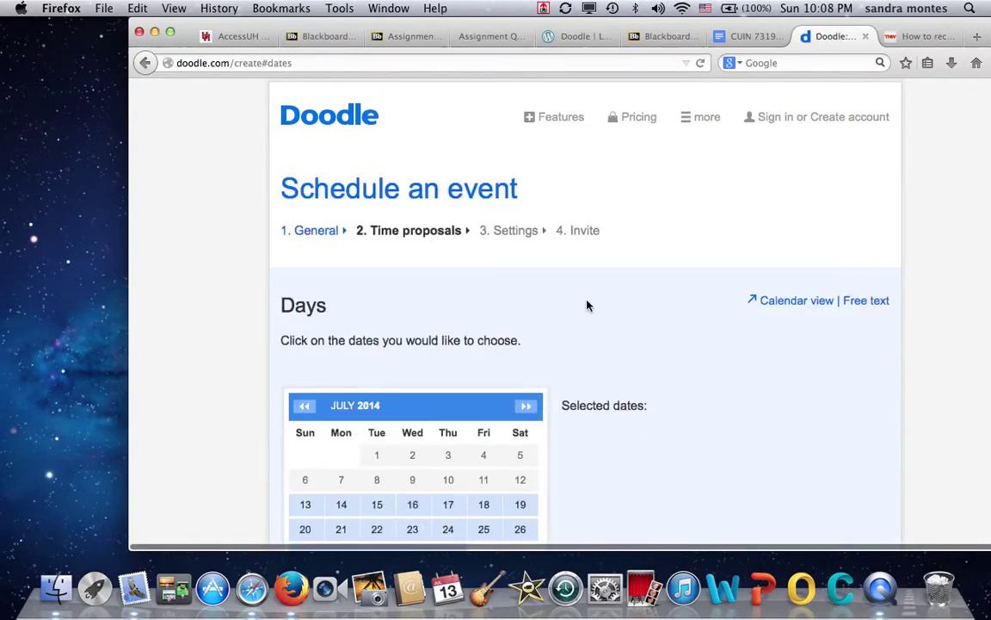
Step: Propose Friday July 18 and Saturday July 19, 2014 as poll dates
scroll(588, 306, down, 5)
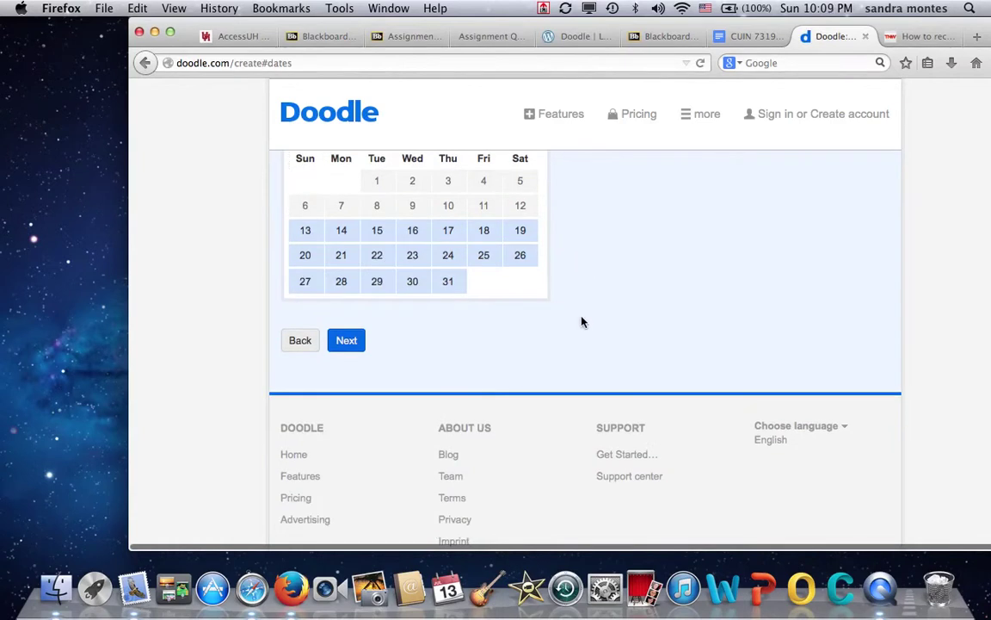
scroll(582, 321, up, 2)
click(501, 312)
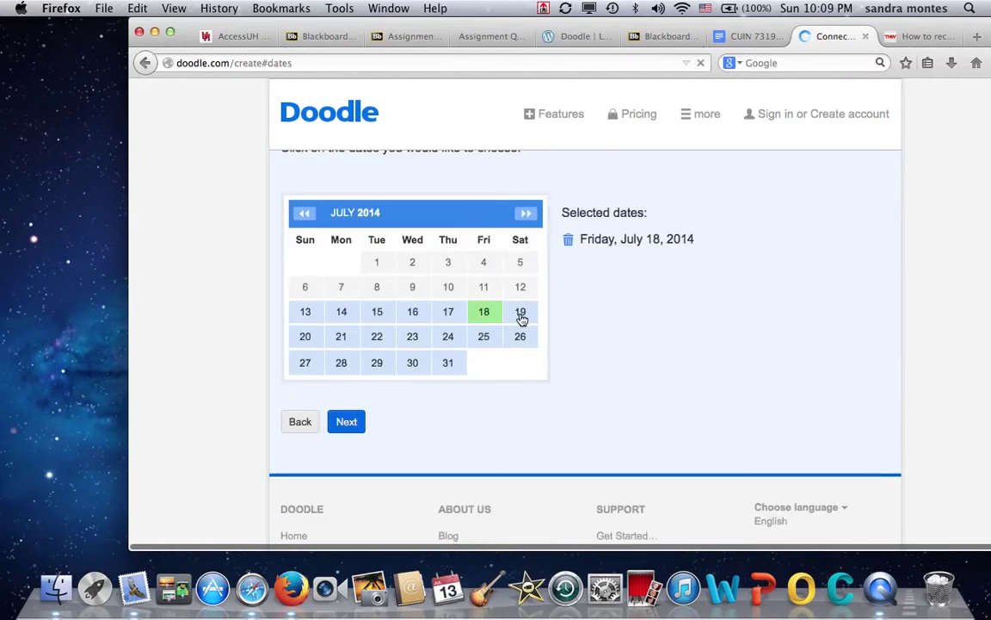
click(520, 311)
Step: Give Friday the times 10:00 AM, 4 p.m and 10:00 PM, copy them to Saturday
click(347, 421)
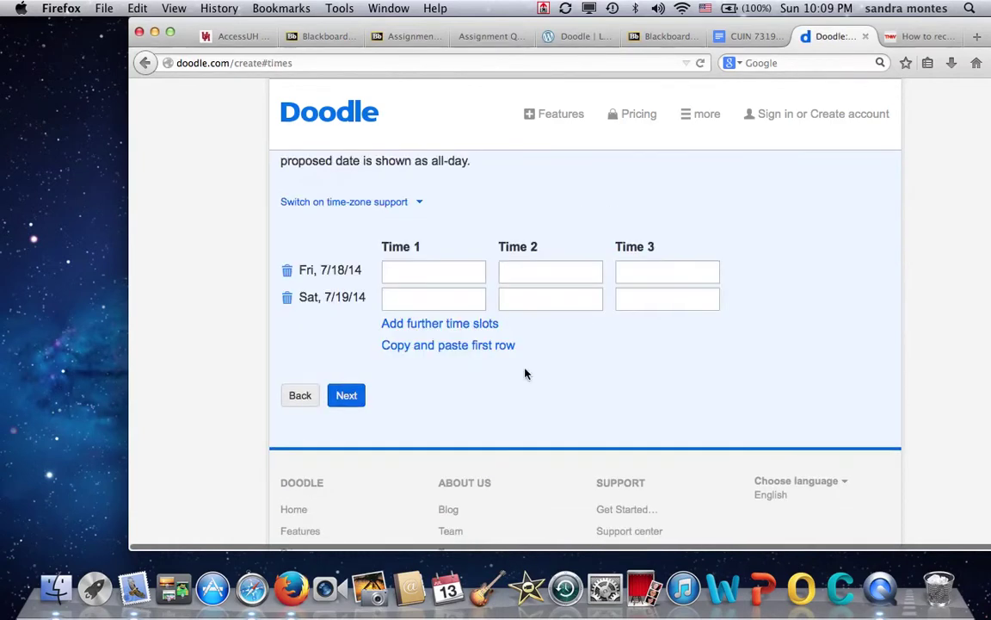
scroll(464, 318, up, 3)
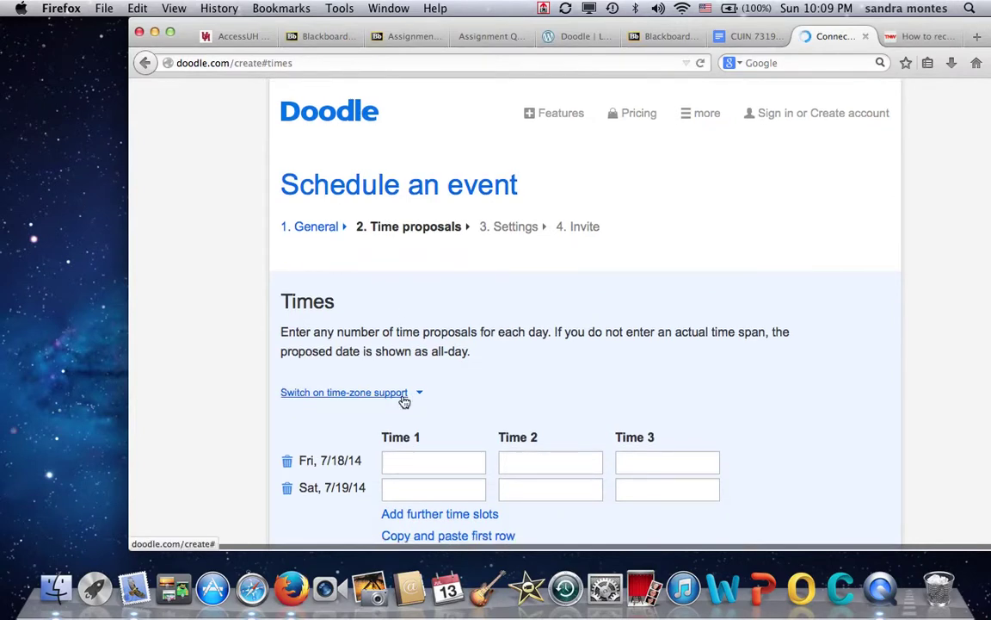
scroll(414, 437, down, 2)
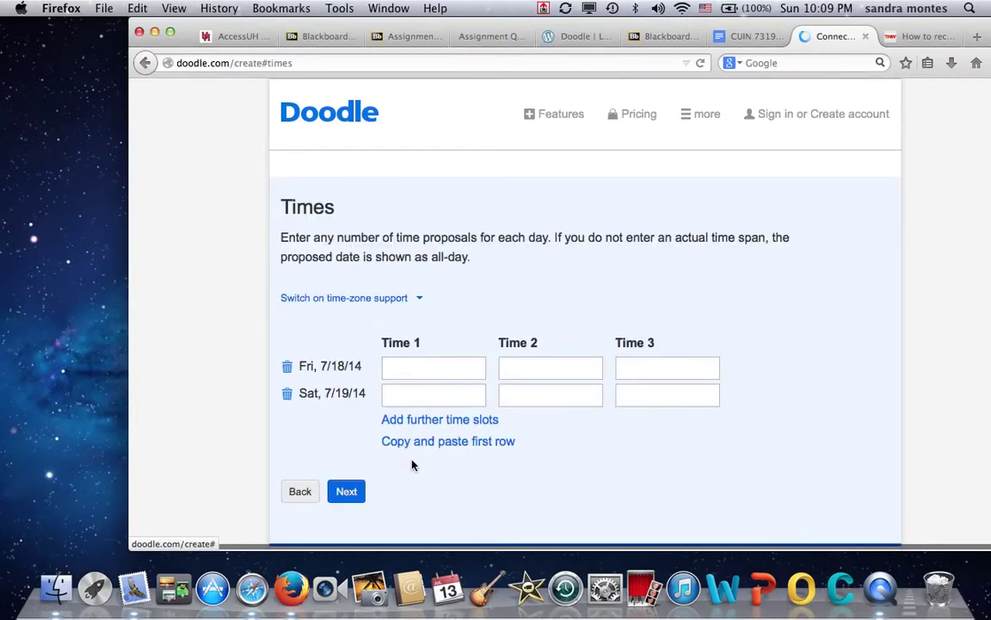
click(415, 367)
text(10)
key(Tab)
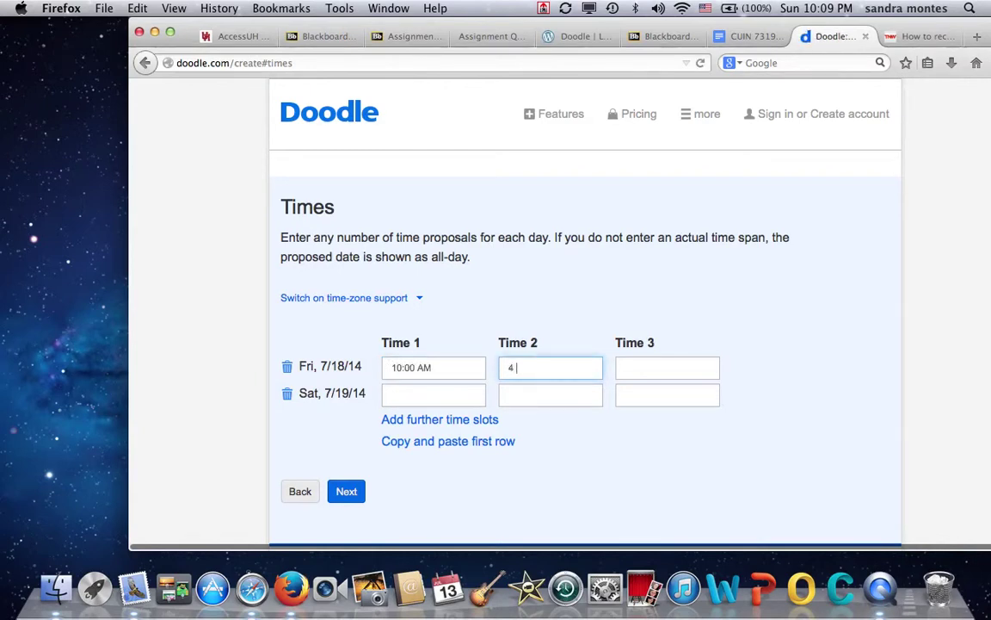
key(Tab)
text(10)
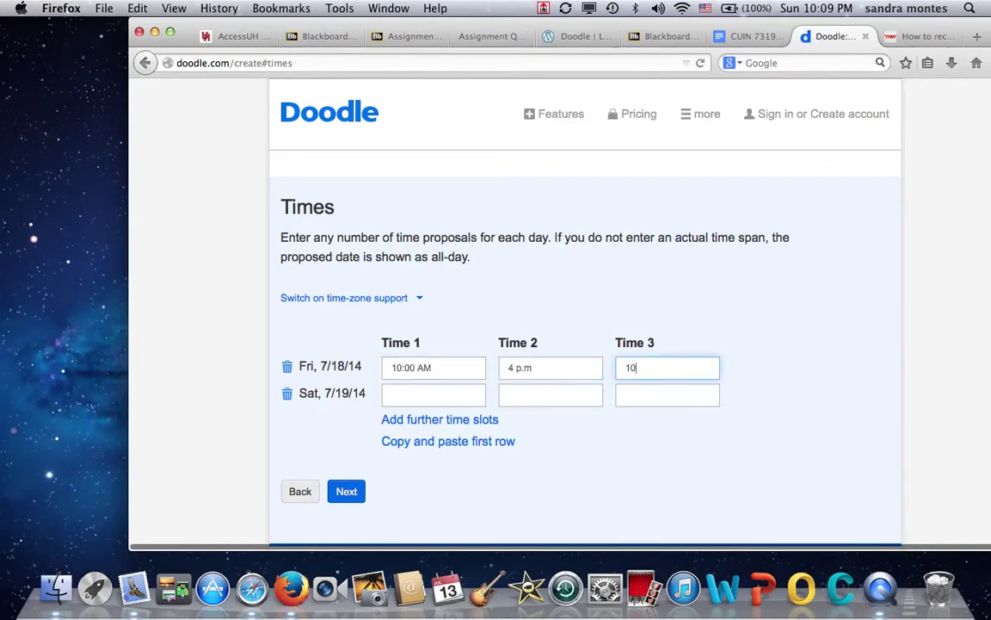
click(427, 443)
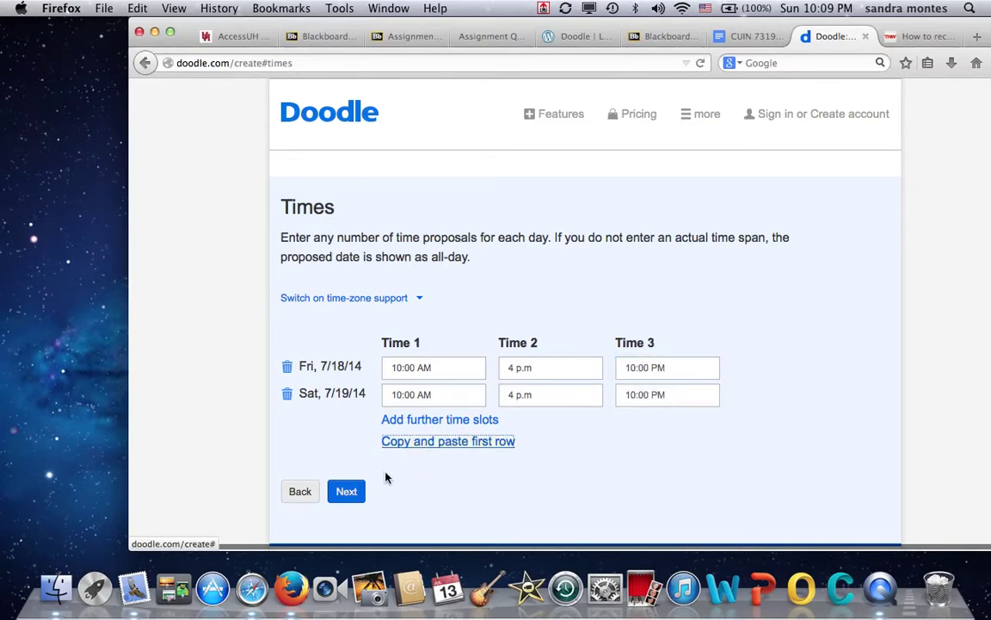
click(347, 491)
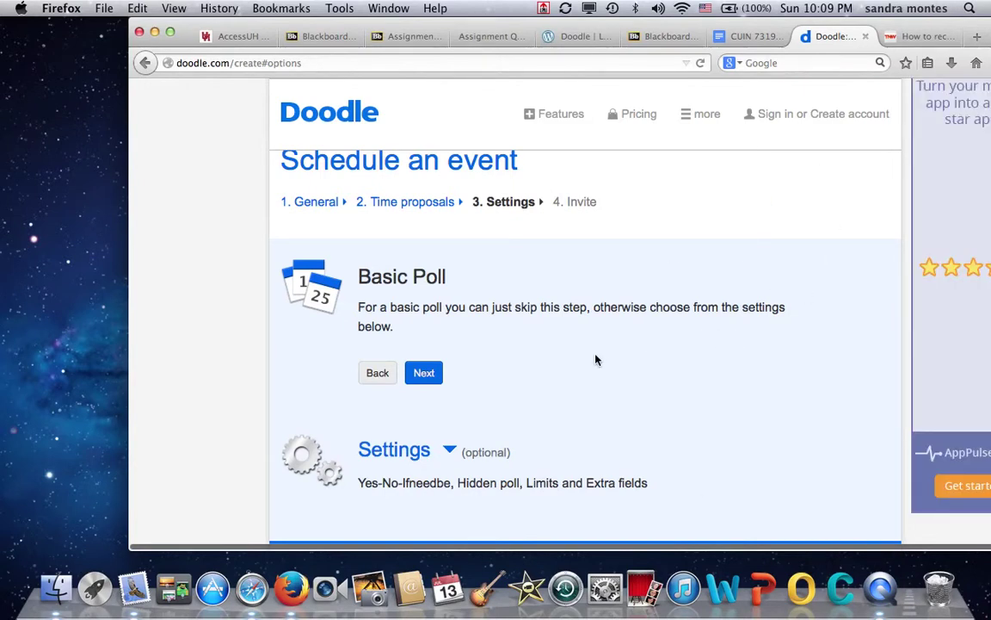
Step: Keep the basic poll settings and finish, choosing to send invitations yourself
click(423, 373)
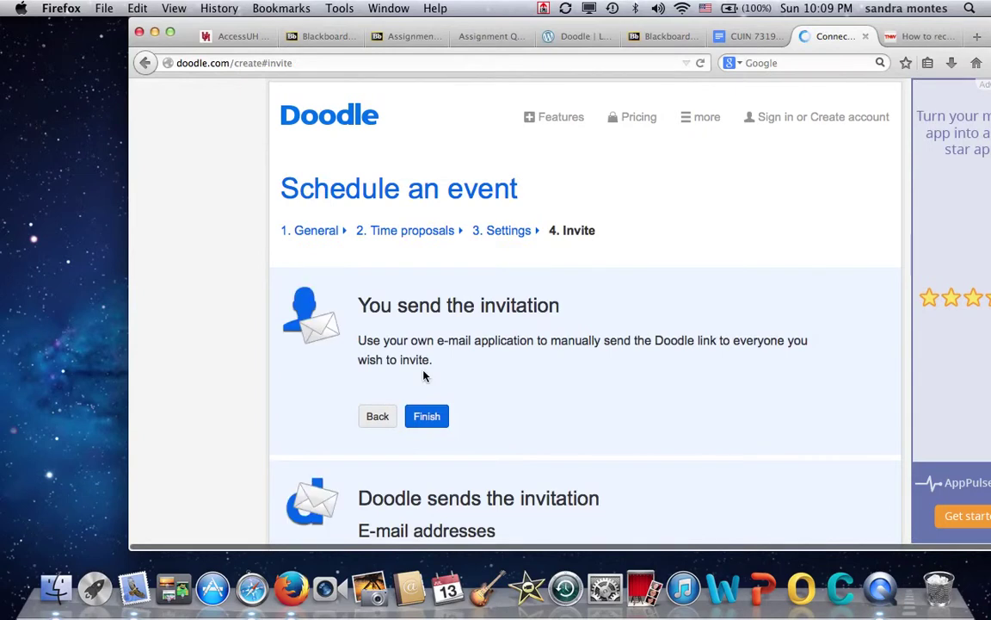
scroll(508, 340, down, 1)
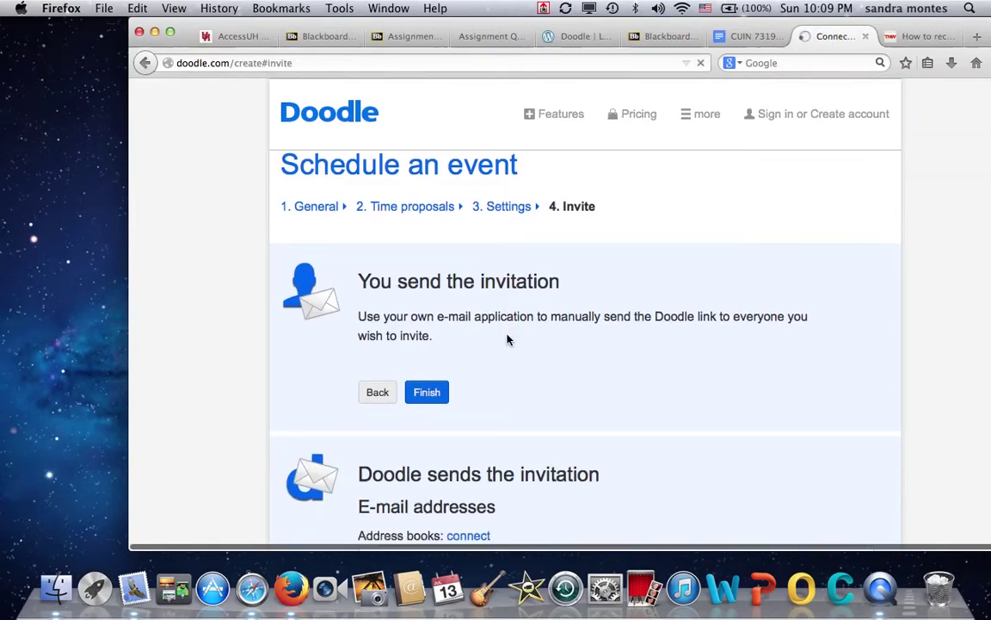
scroll(507, 340, down, 2)
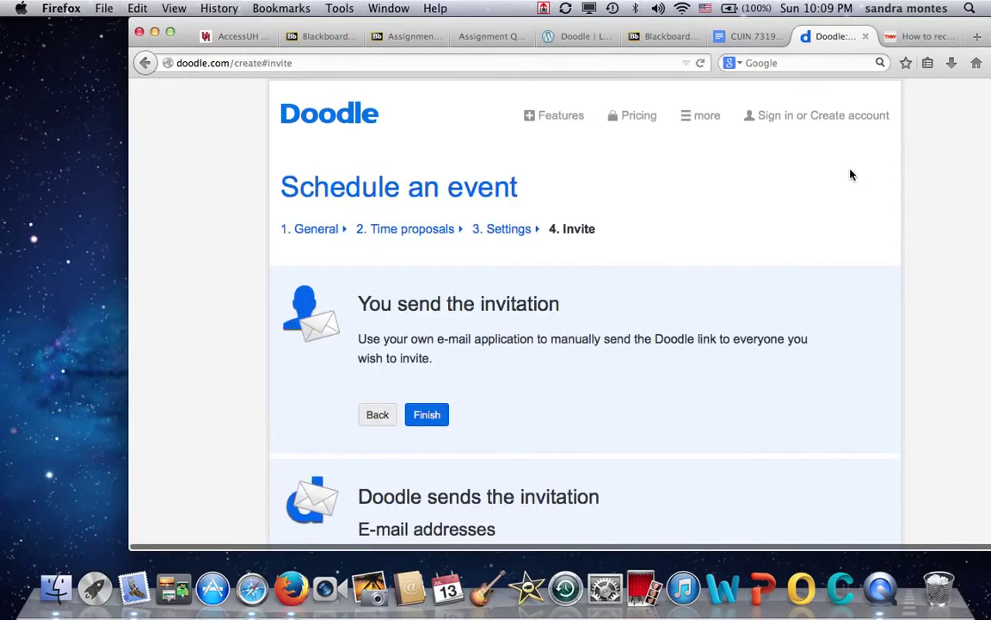
click(427, 415)
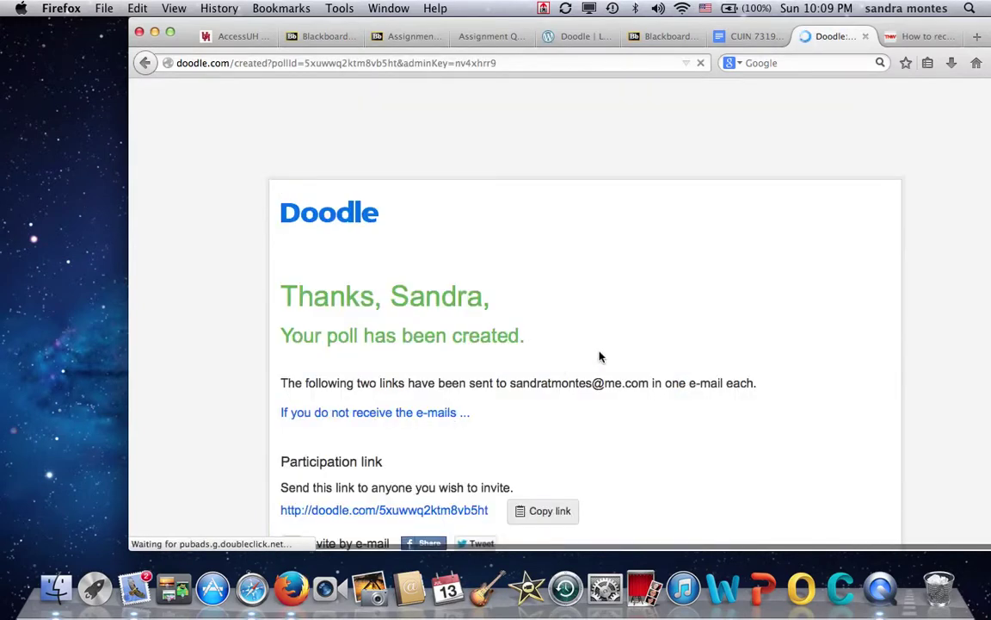
Step: Scroll through the confirmation page to view the participation and administration links
scroll(601, 356, down, 3)
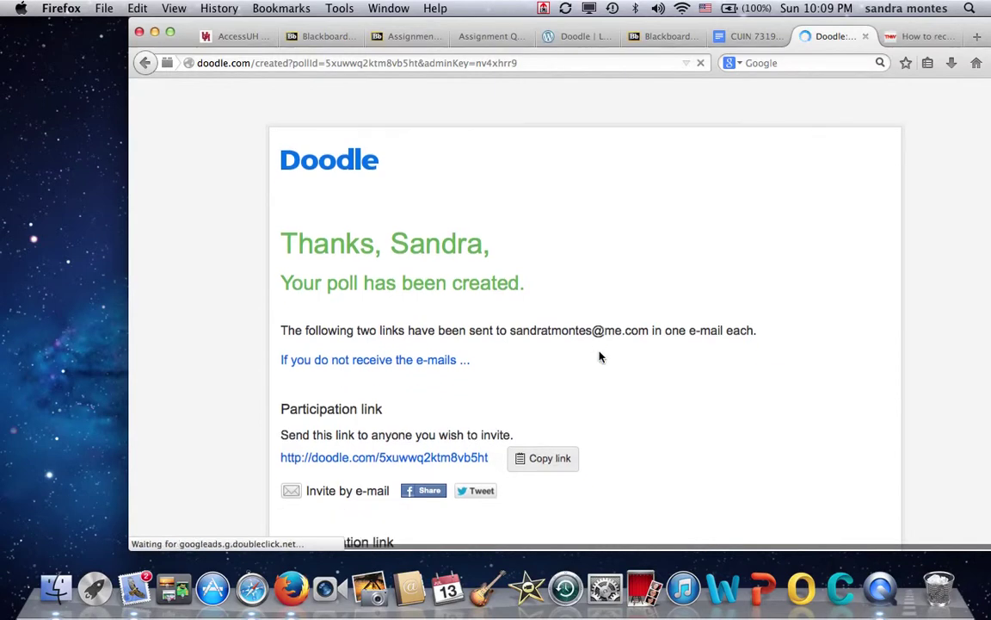
scroll(600, 355, down, 2)
scroll(585, 347, down, 3)
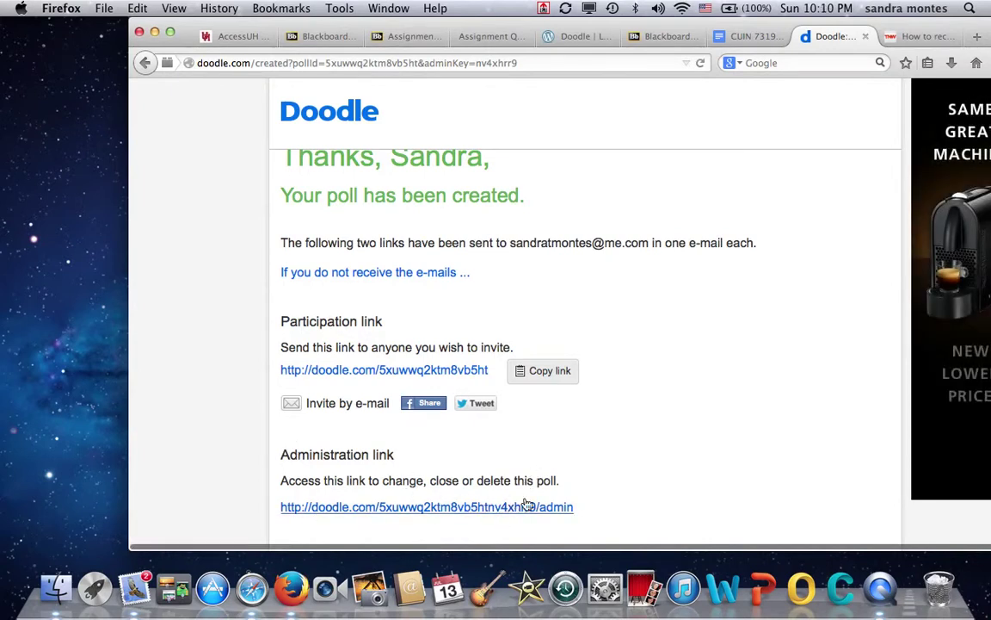
Step: Open the 'Link for poll' email in the iCloud inbox and follow its doodle.com link
click(135, 588)
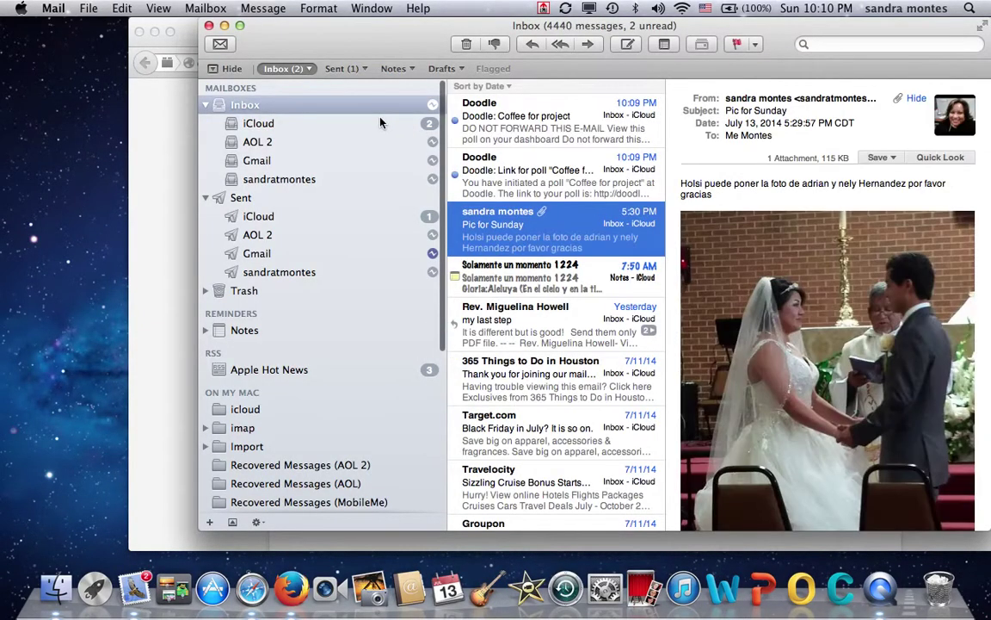
click(381, 123)
click(489, 158)
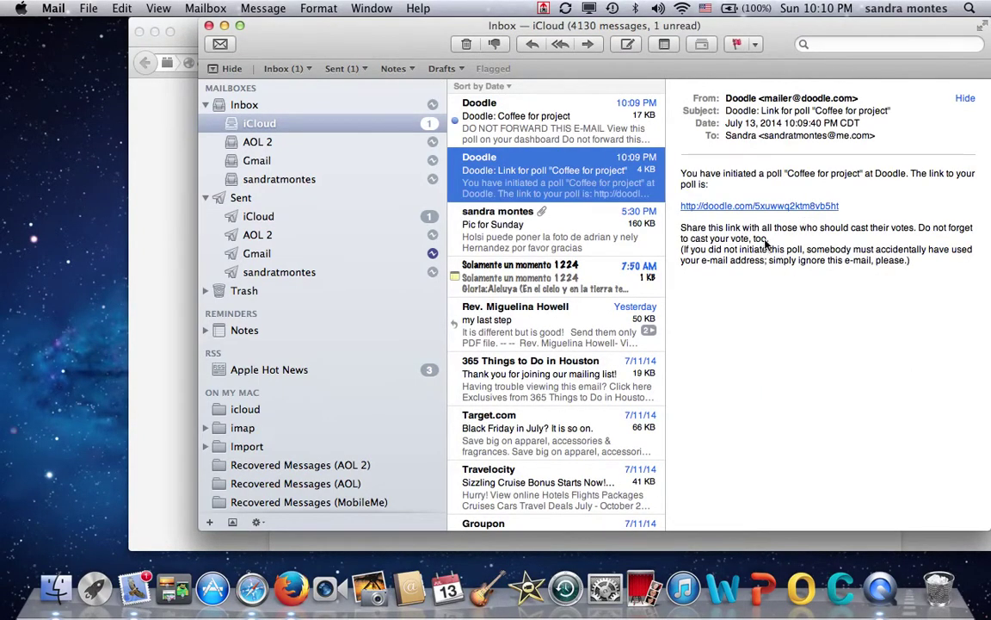
click(768, 205)
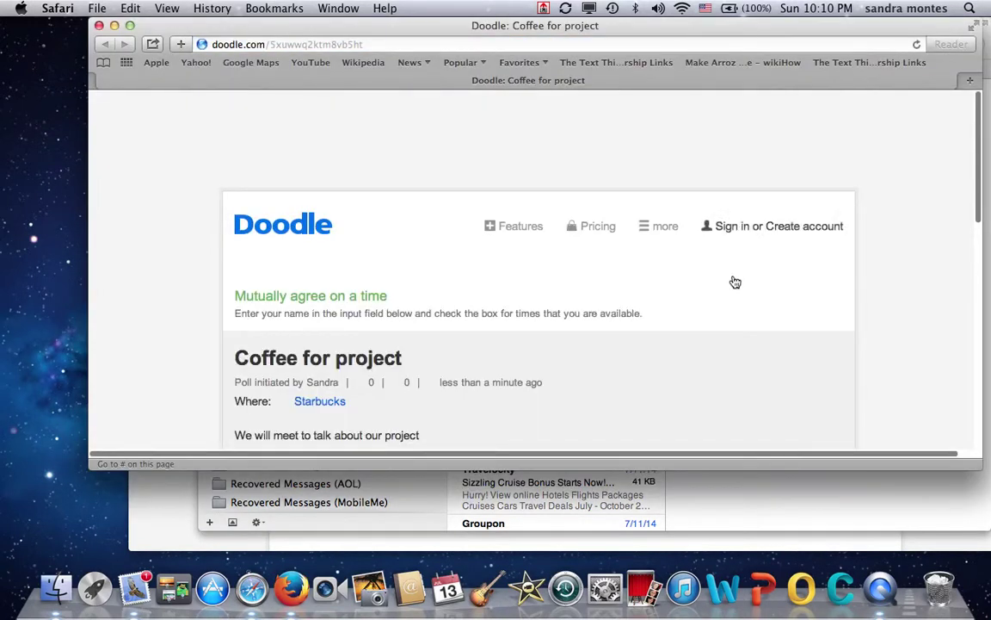
Step: Enter the participant's name, vote for Fri 18 at 10:00 PM, and save
scroll(728, 305, down, 1)
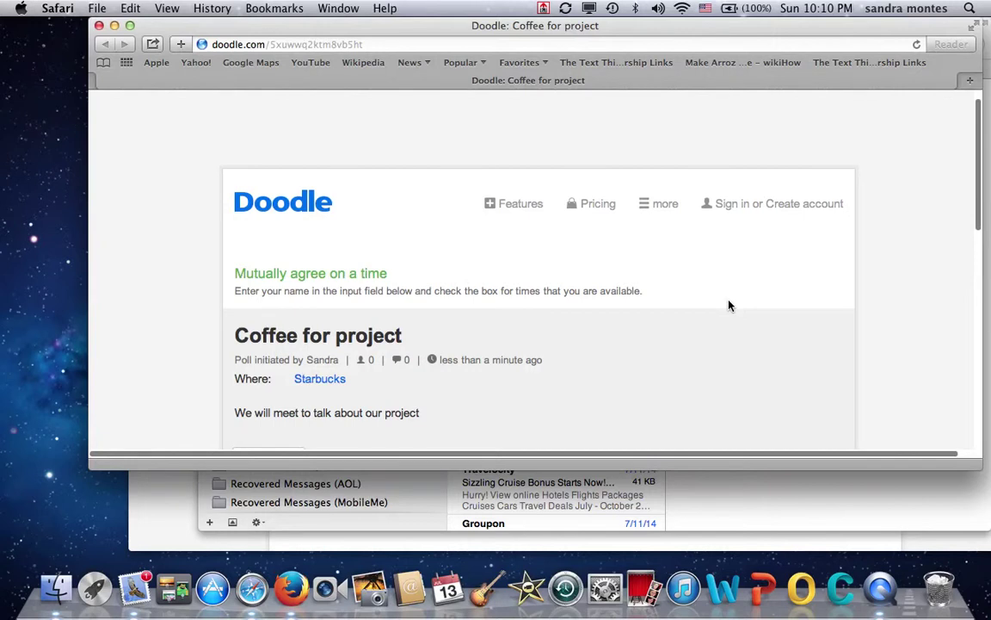
scroll(728, 305, down, 2)
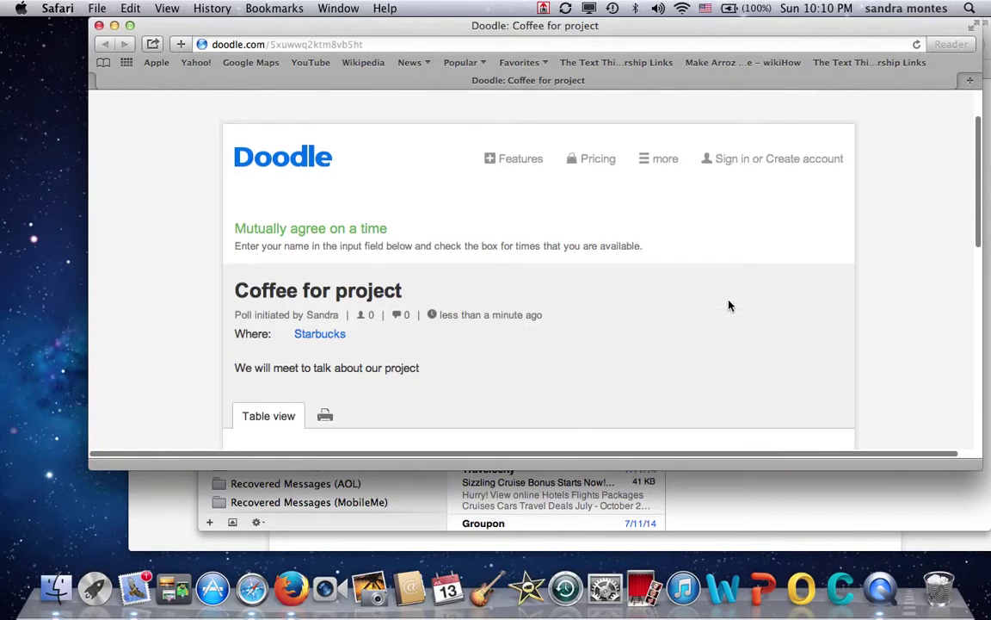
scroll(360, 272, down, 5)
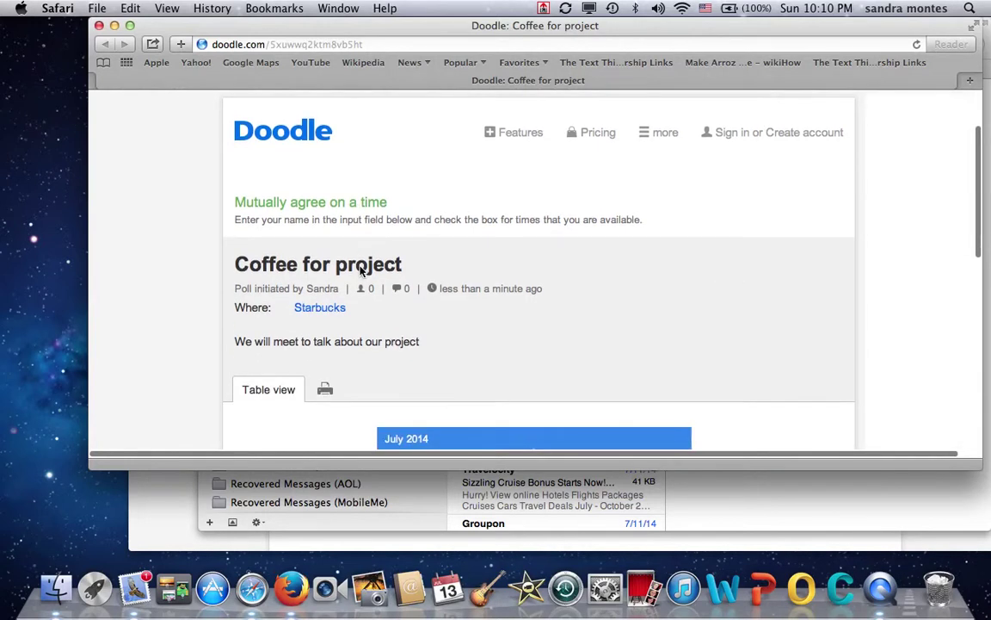
scroll(360, 272, down, 1)
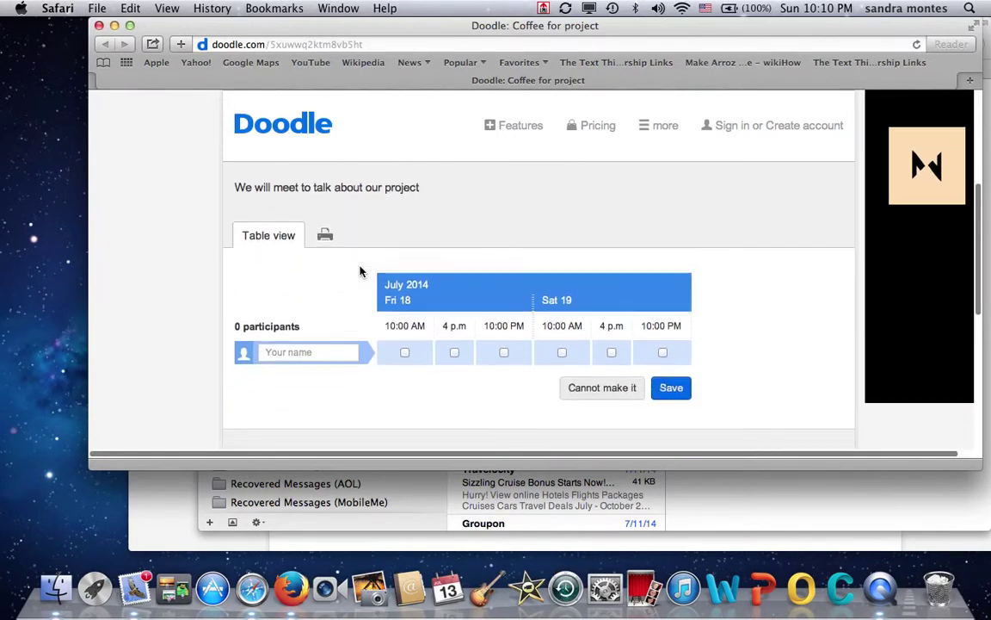
click(323, 351)
text(Sandra)
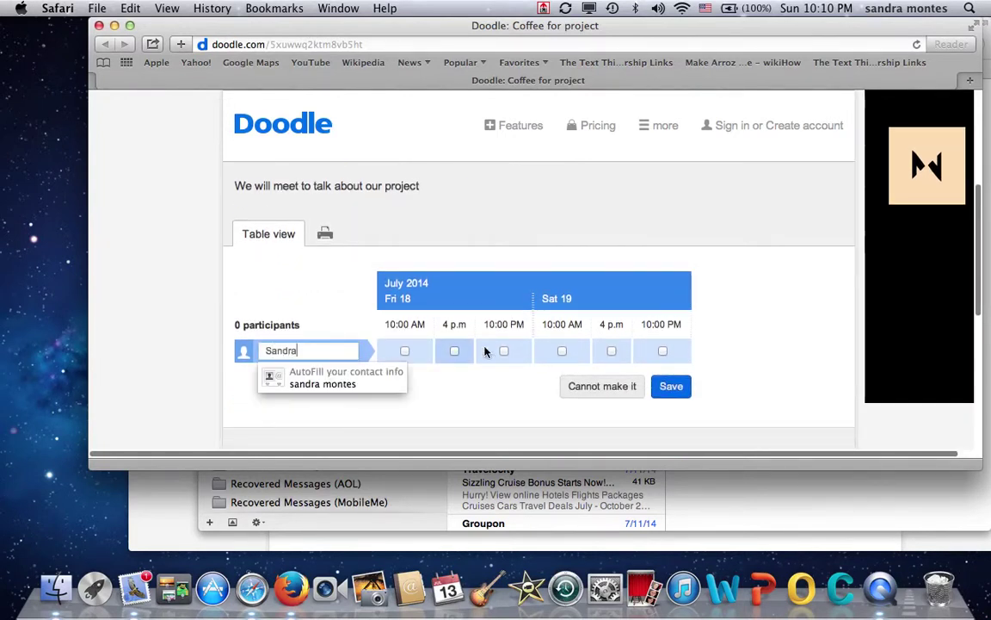
click(504, 350)
click(671, 385)
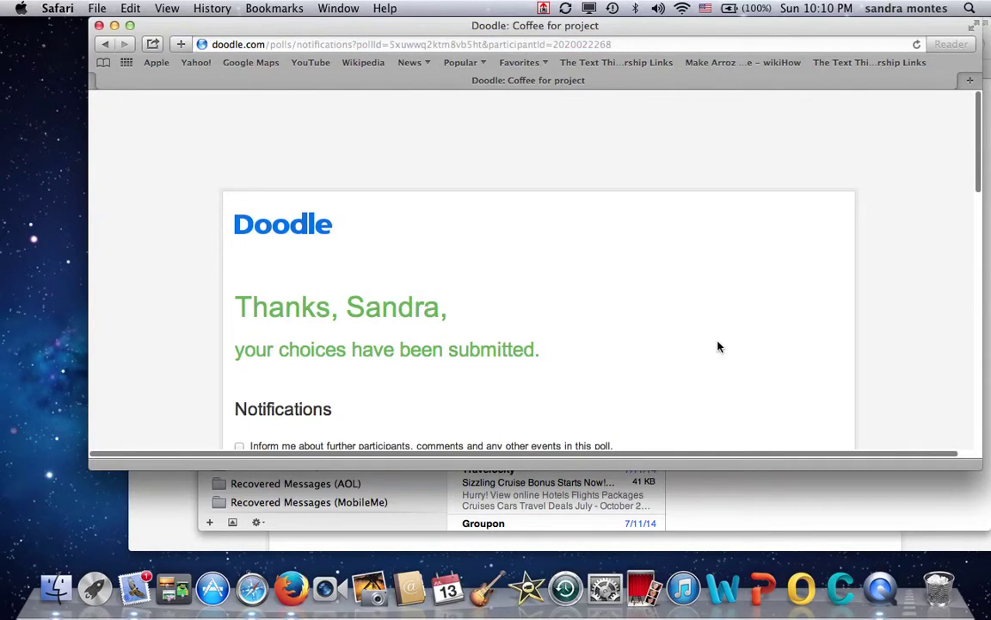
scroll(719, 346, down, 5)
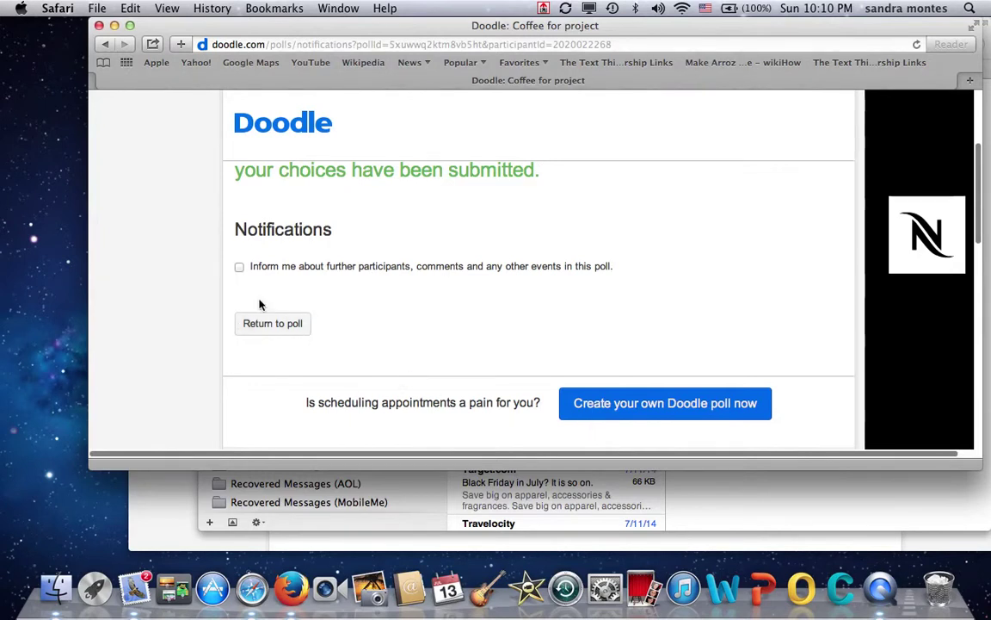
Step: Open the 'Coffee for project Update' email in Mail and go back to the poll
click(135, 589)
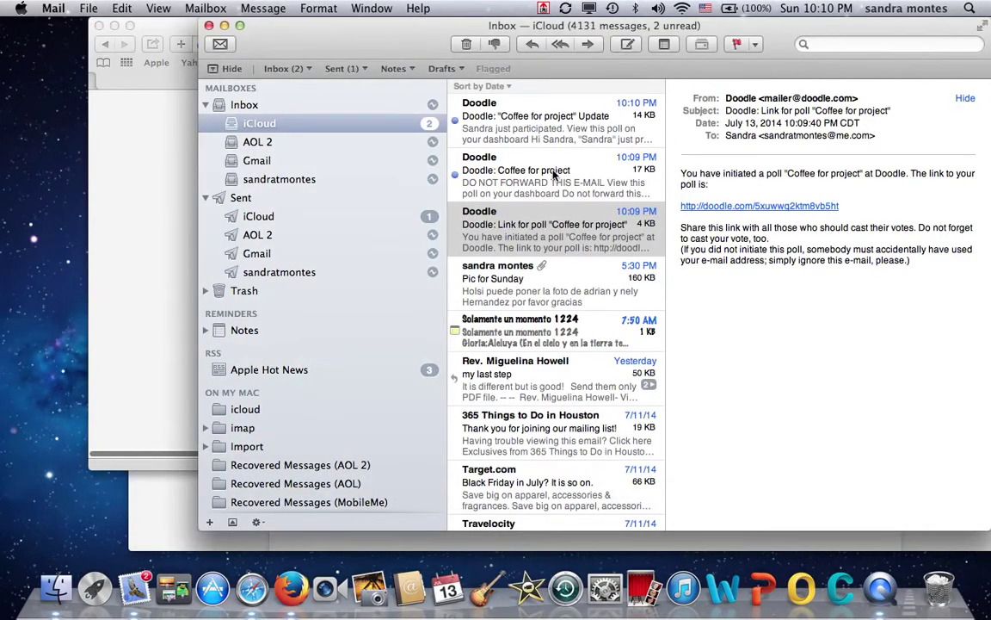
click(489, 122)
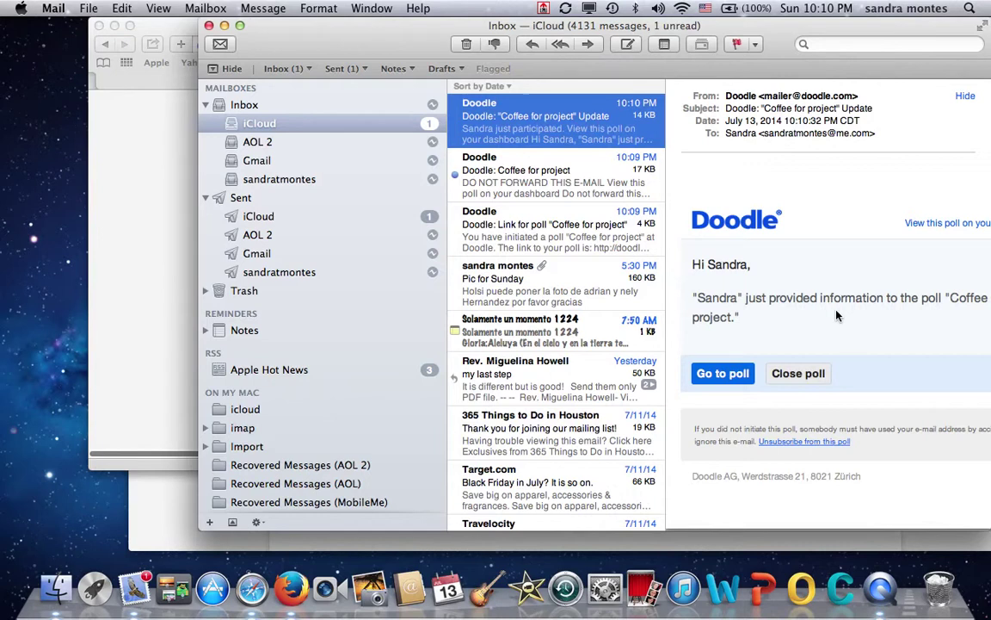
scroll(837, 315, right, 3)
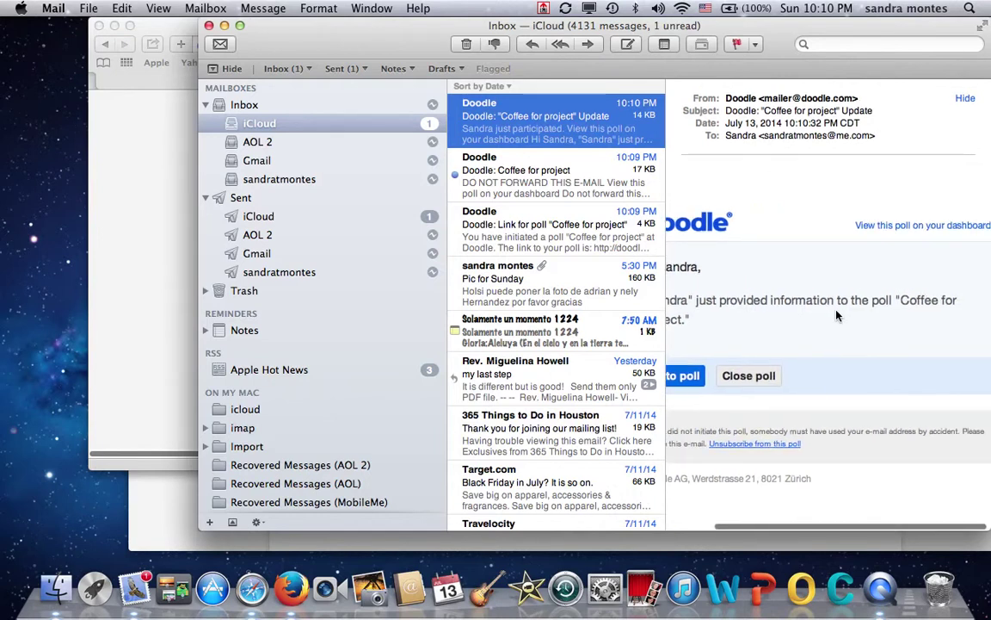
click(702, 376)
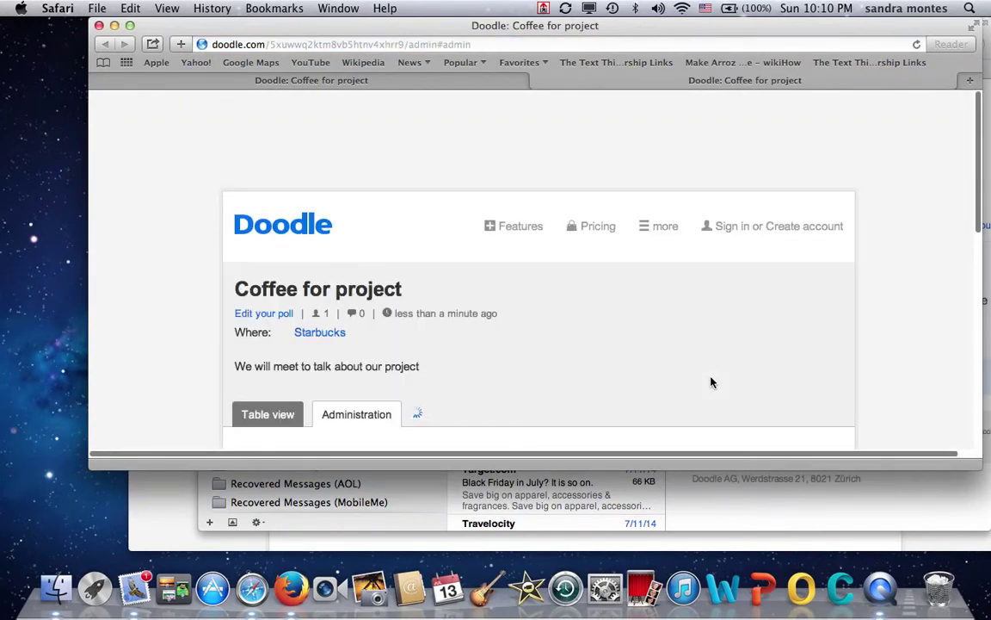
Step: Review the administration page's Poll, Participants and Print/Export sections and participant count
scroll(711, 381, down, 2)
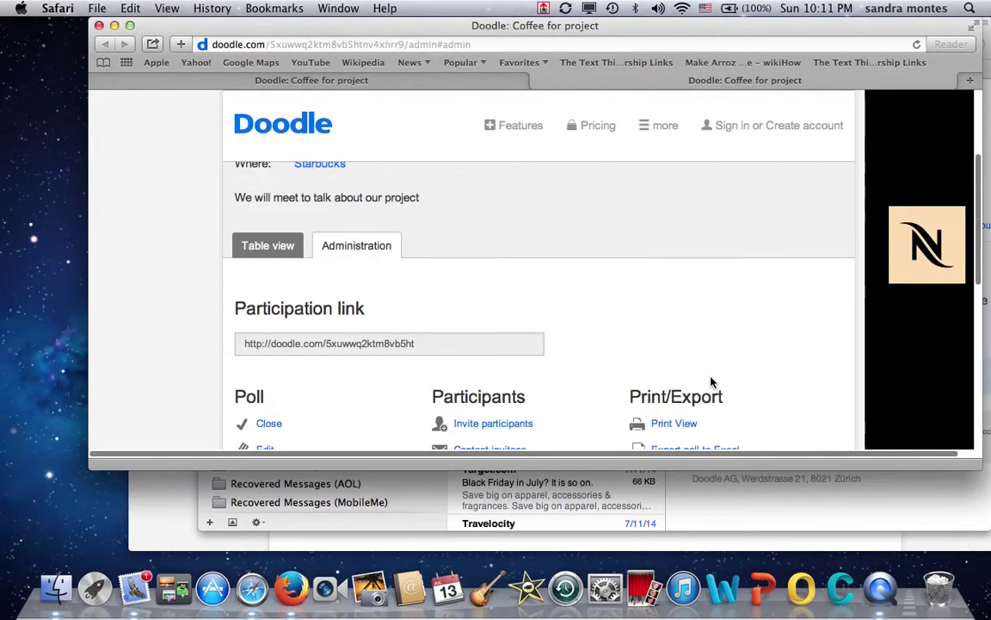
scroll(711, 382, down, 10)
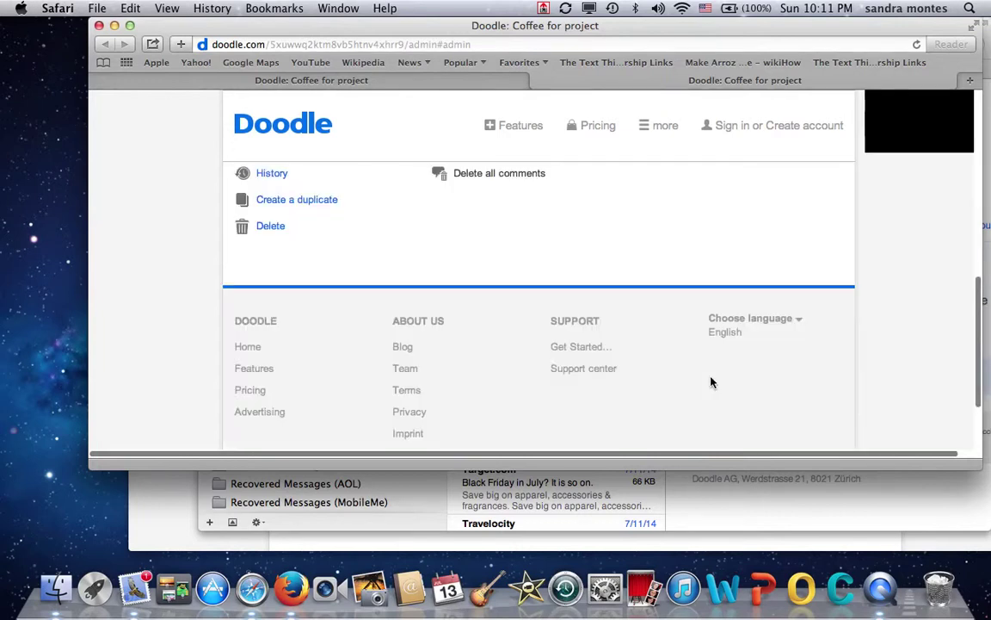
scroll(711, 381, up, 2)
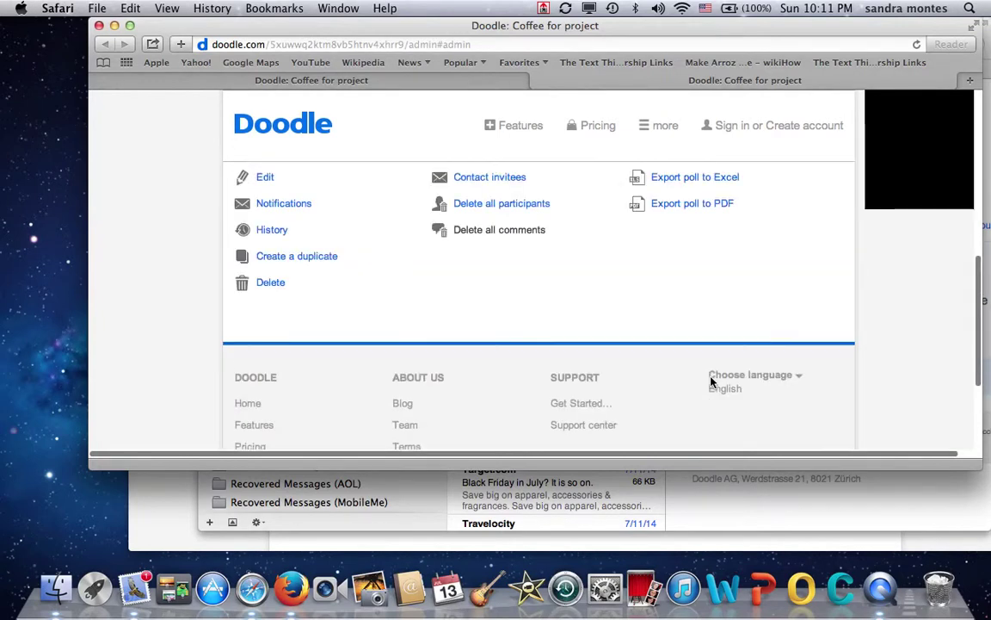
scroll(609, 303, up, 15)
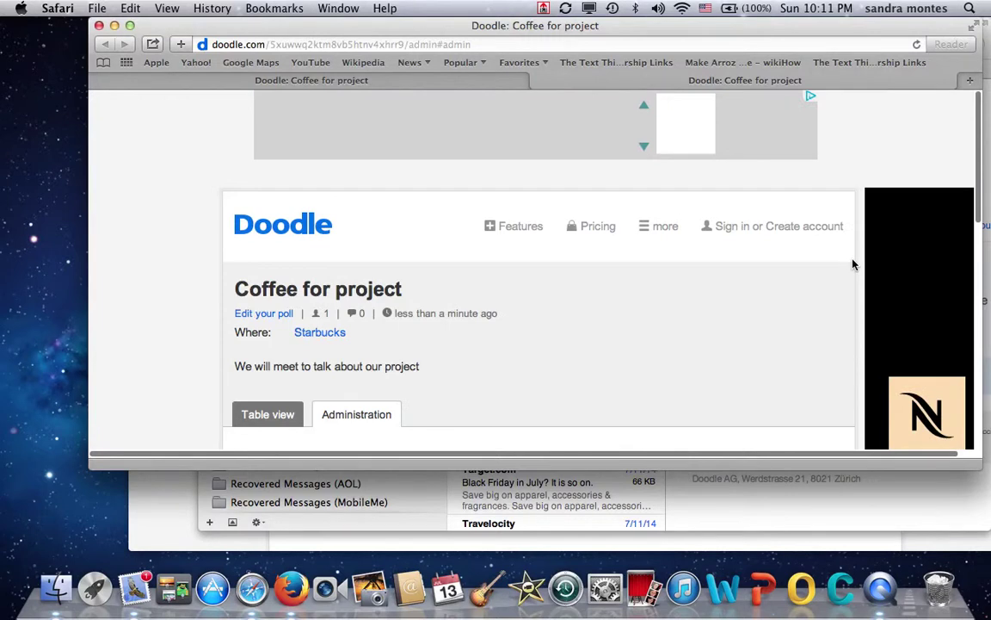
click(319, 319)
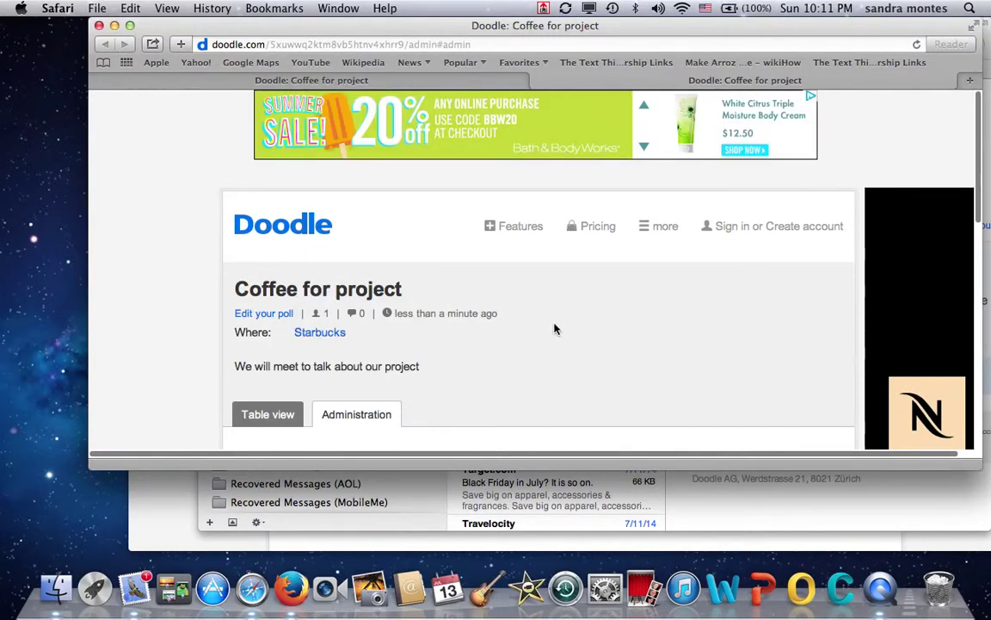
scroll(554, 328, down, 5)
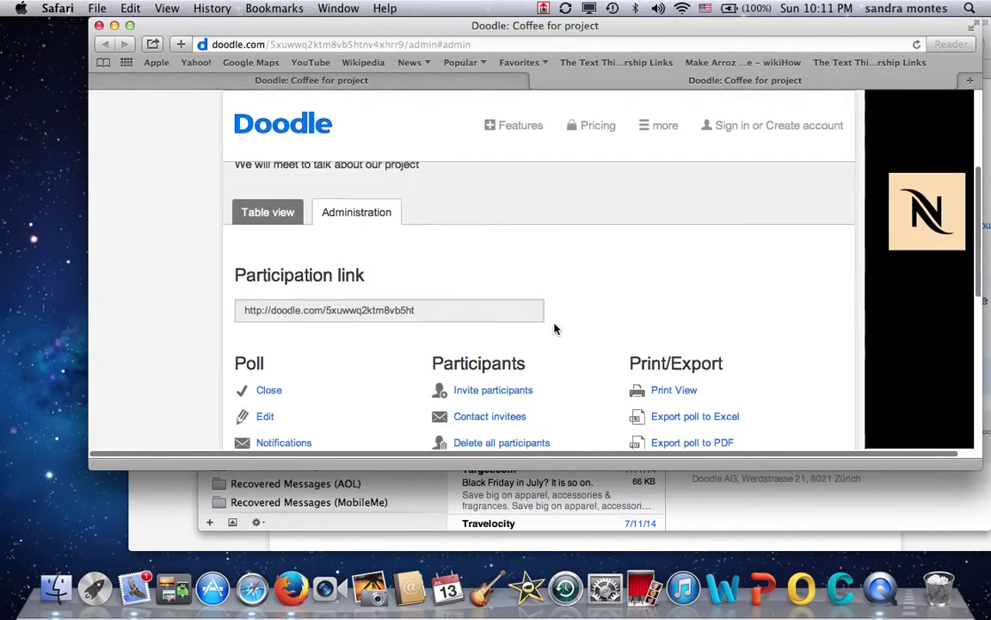
scroll(555, 329, down, 2)
scroll(555, 329, down, 1)
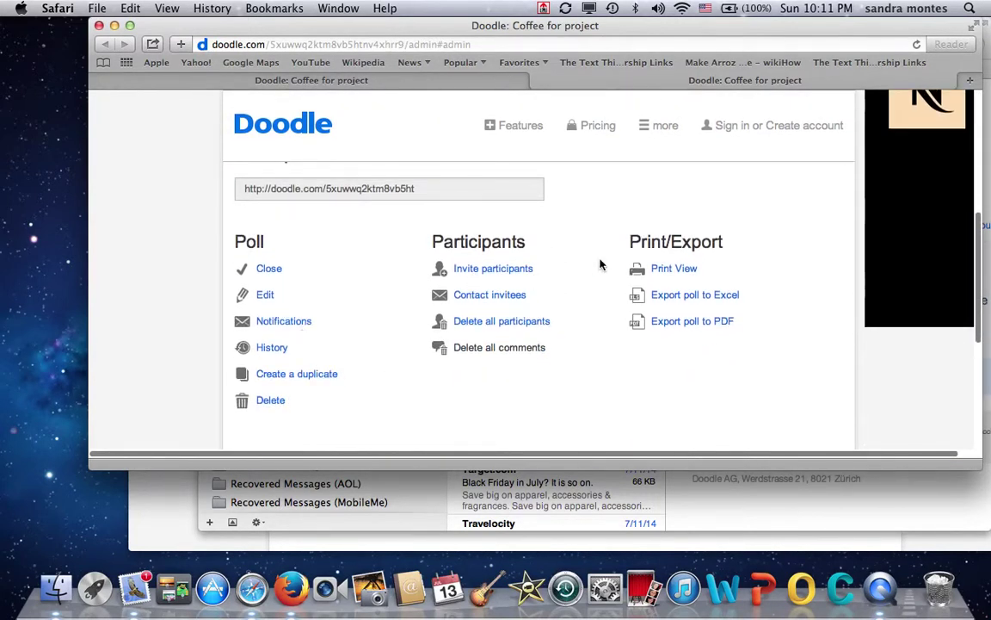
scroll(750, 382, up, 5)
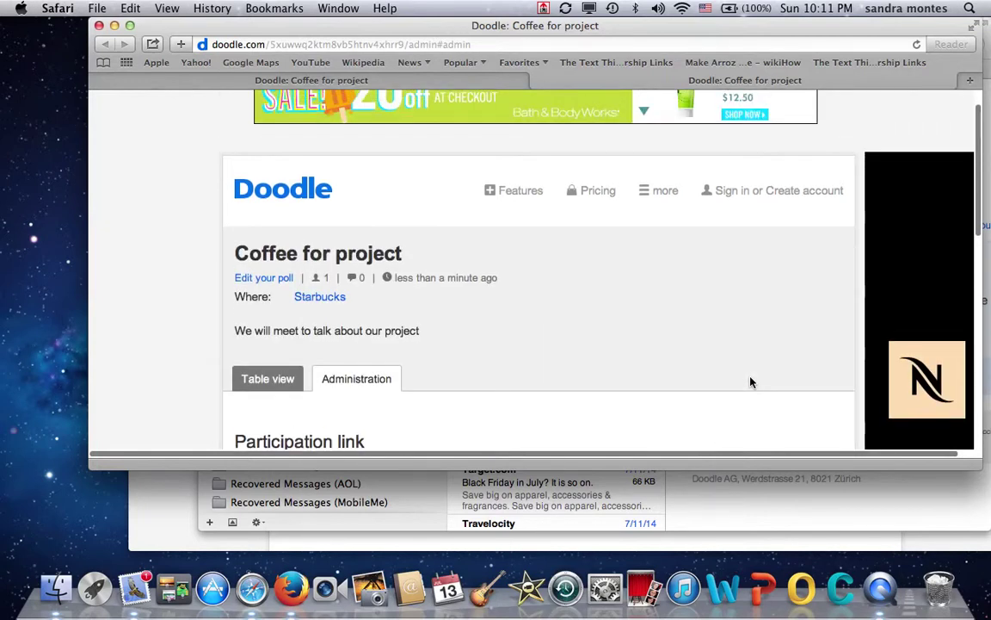
scroll(750, 382, up, 1)
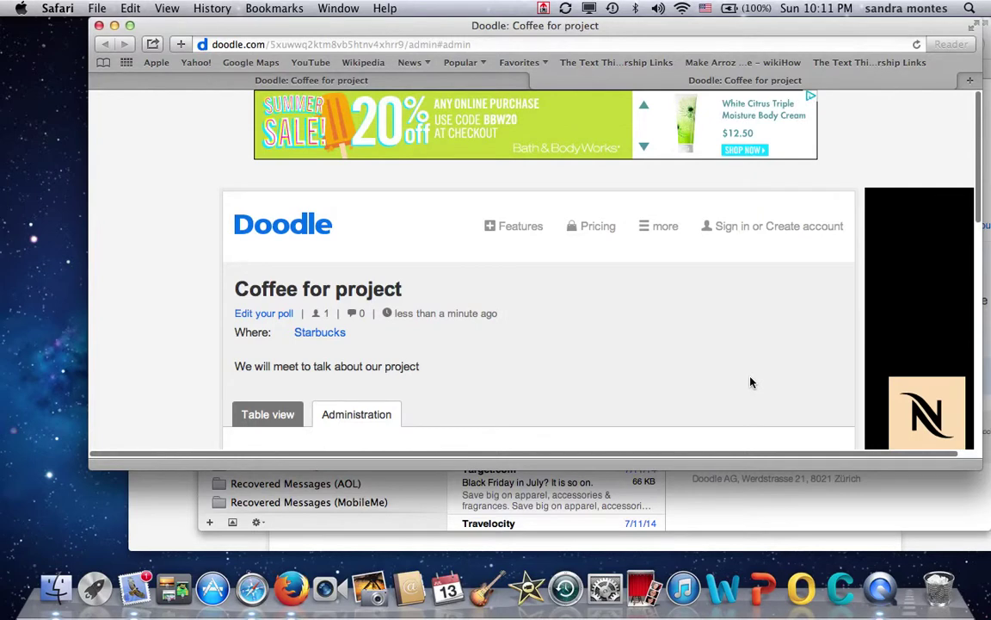
Step: View the votes table showing Friday, July 18, 2014 10:00 PM as most popular
click(248, 416)
scroll(772, 345, down, 3)
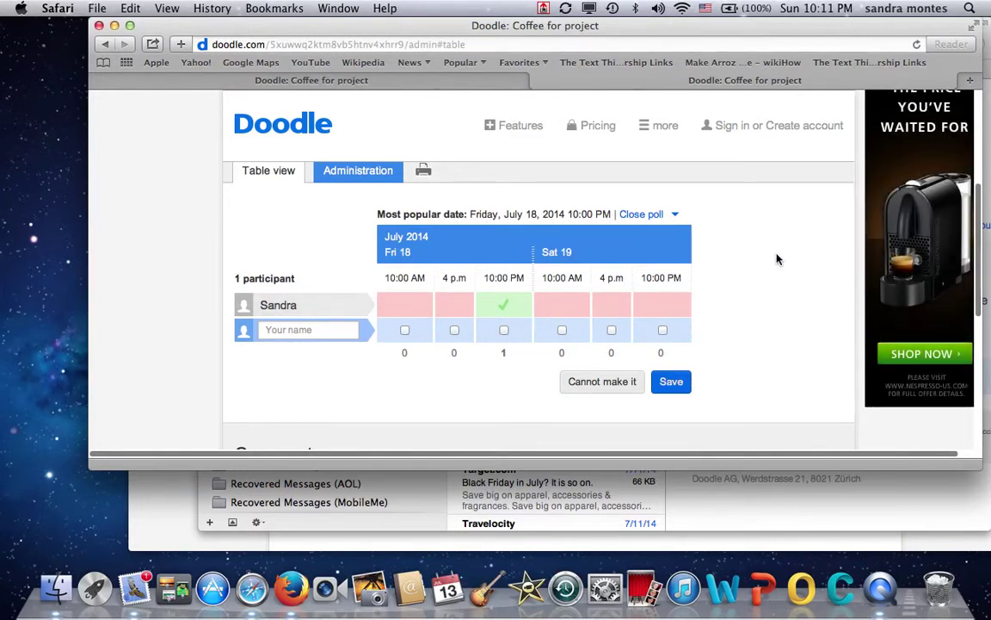
scroll(776, 259, up, 3)
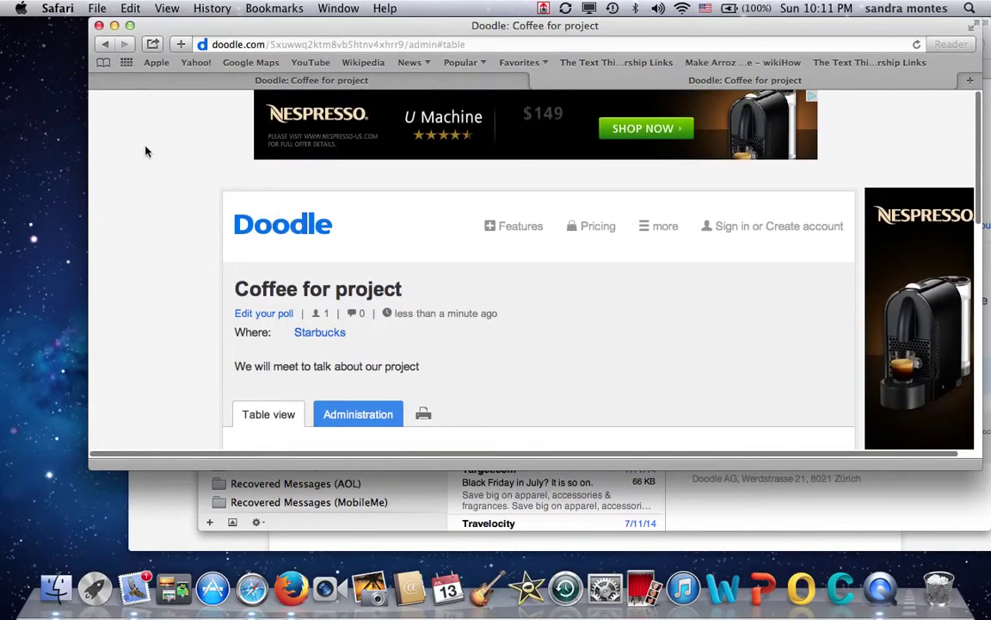